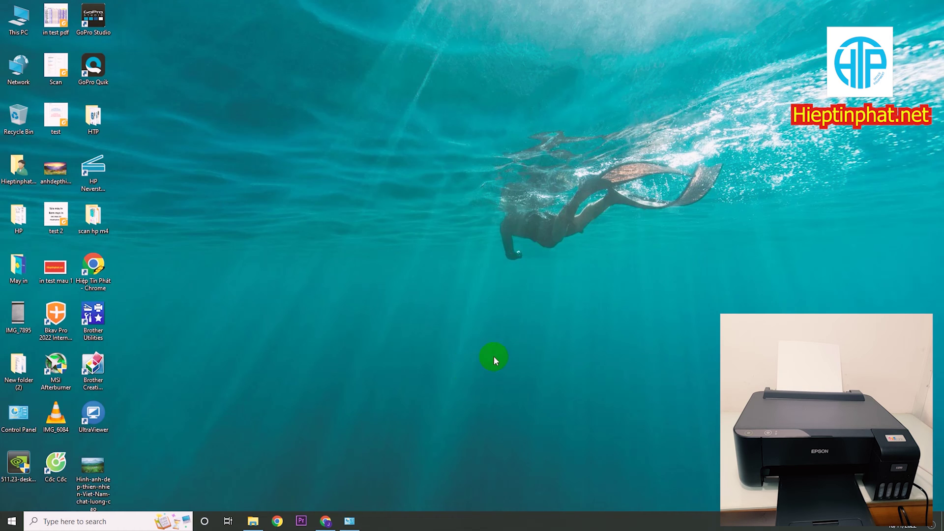
# Step: Open the Control Panel, show its items as large icons, and go to Devices and Printers
pyautogui.doubleClick(12, 422)
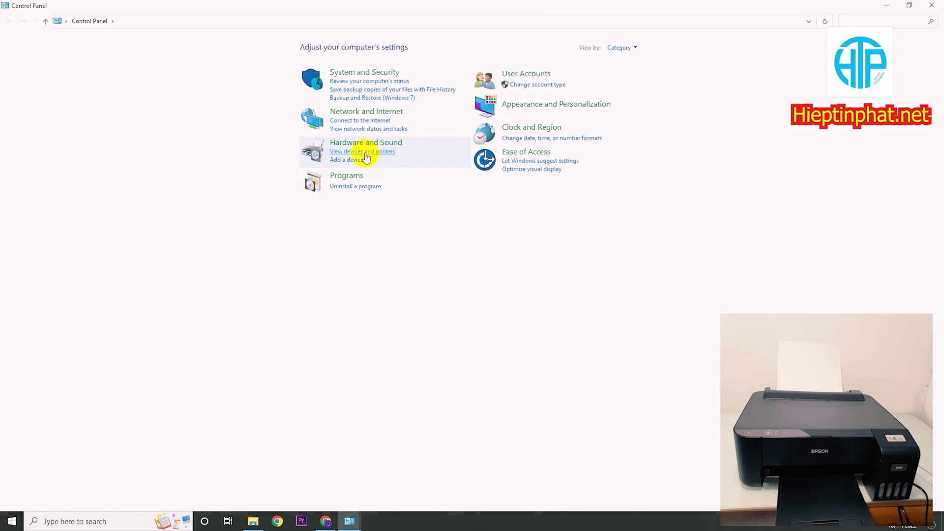
pyautogui.click(620, 48)
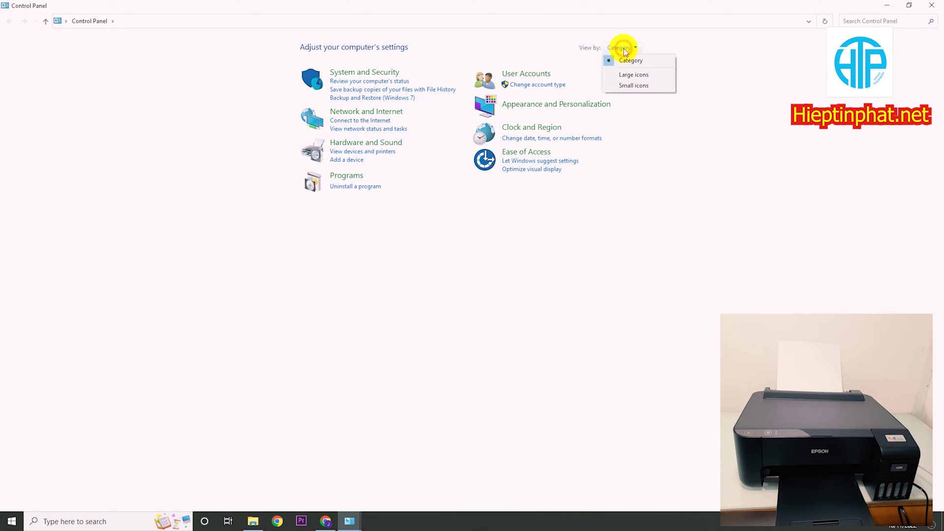
pyautogui.click(633, 75)
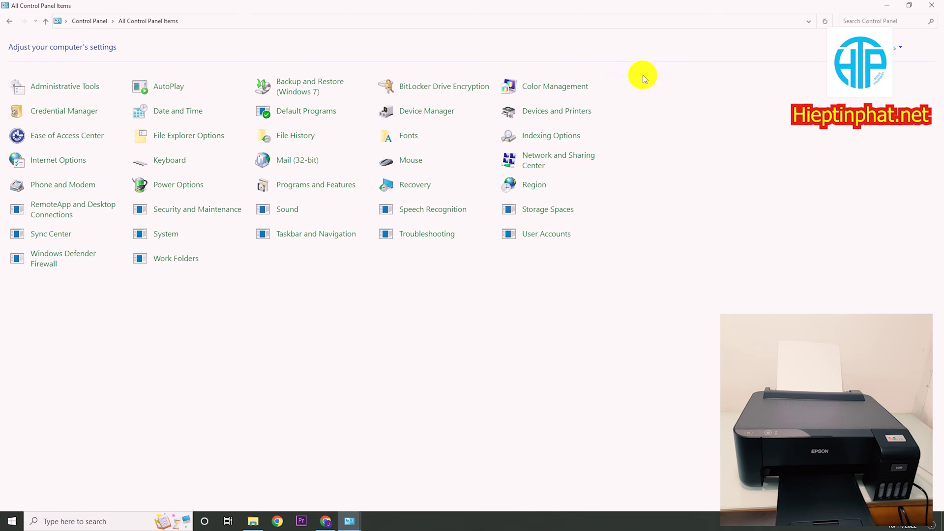
pyautogui.click(567, 112)
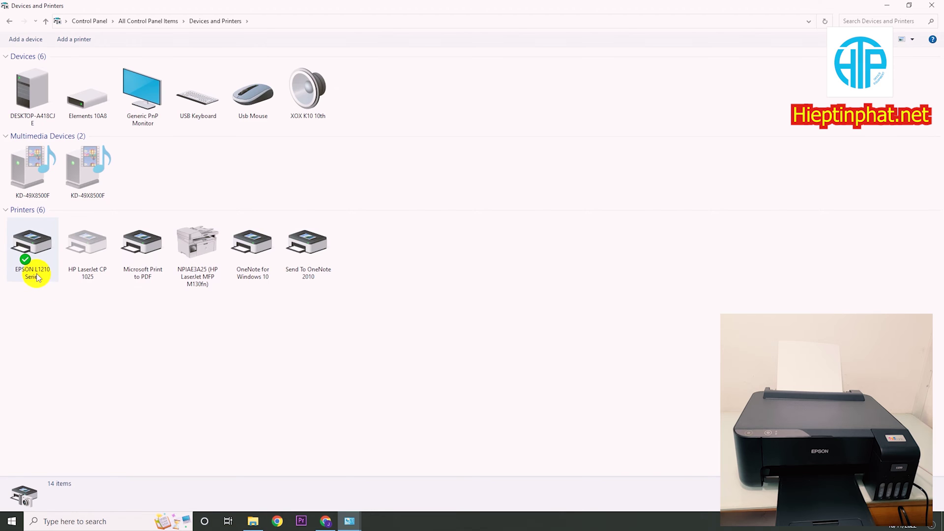
# Step: Open the printer properties of the EPSON L1210 Series
pyautogui.rightClick(37, 277)
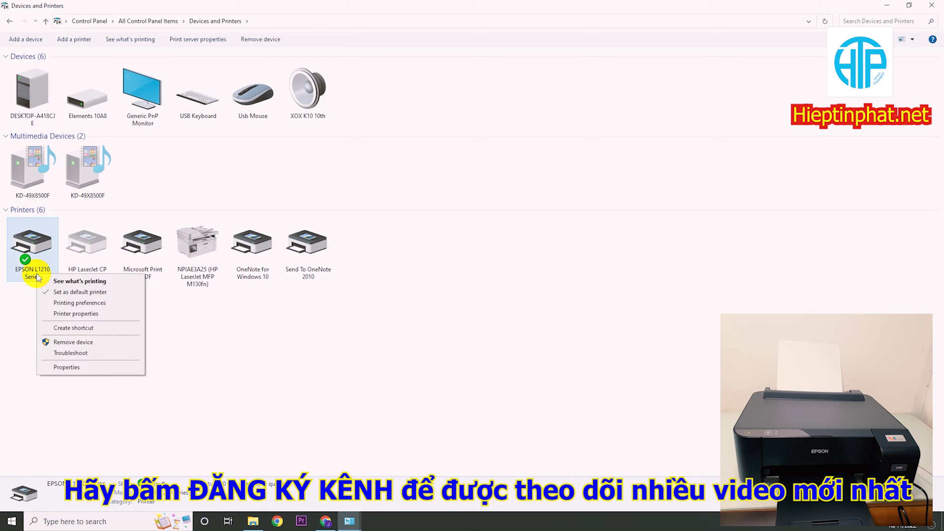
pyautogui.click(102, 315)
pyautogui.moveTo(283, 248); pyautogui.dragTo(215, 134)
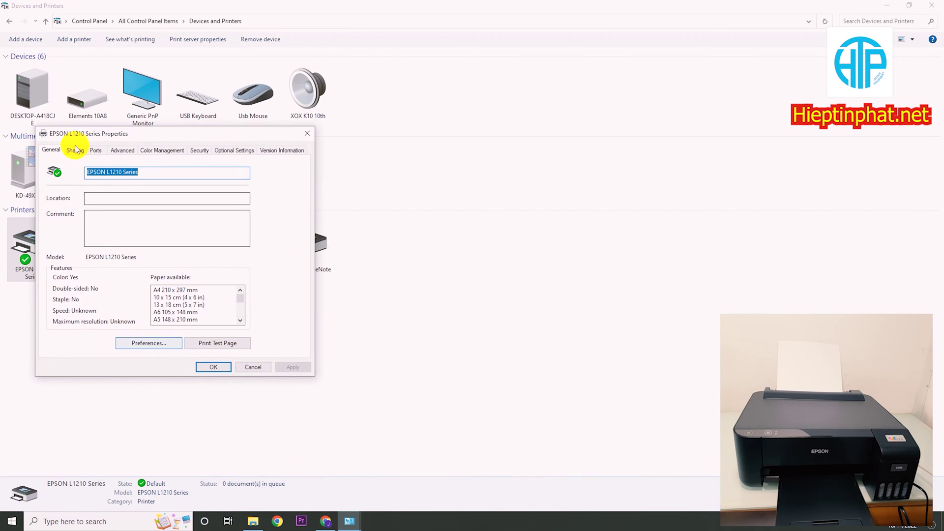
# Step: Set Color to Grayscale in the EPSON L1210 Series printing preferences and accept the change
pyautogui.click(148, 344)
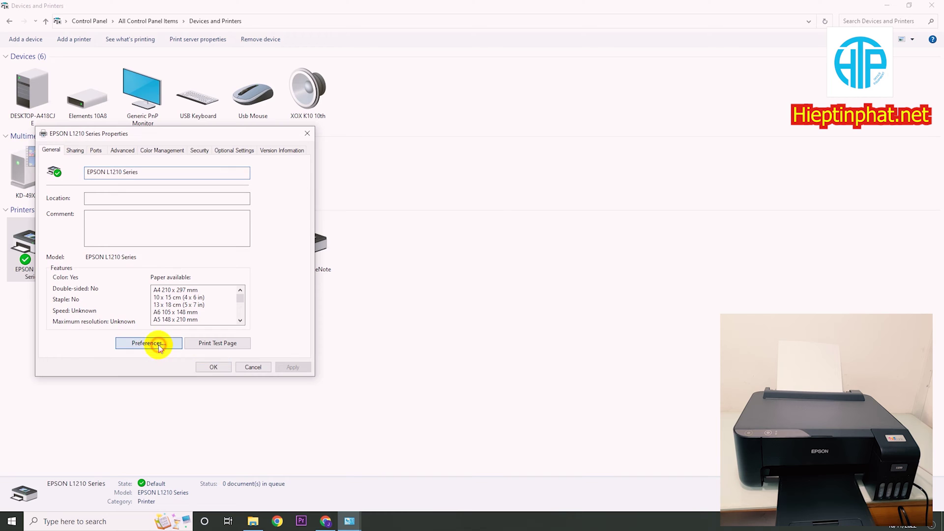
pyautogui.moveTo(328, 238); pyautogui.dragTo(359, 132)
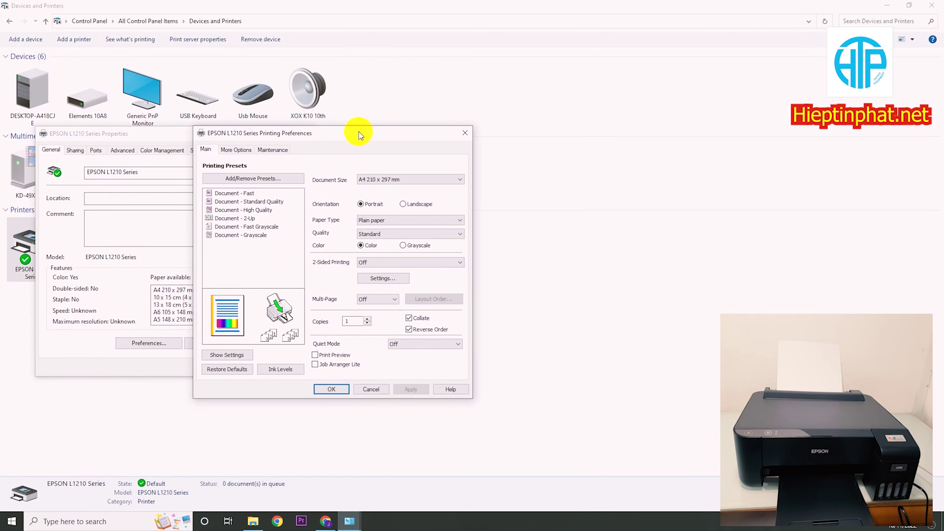
pyautogui.click(408, 248)
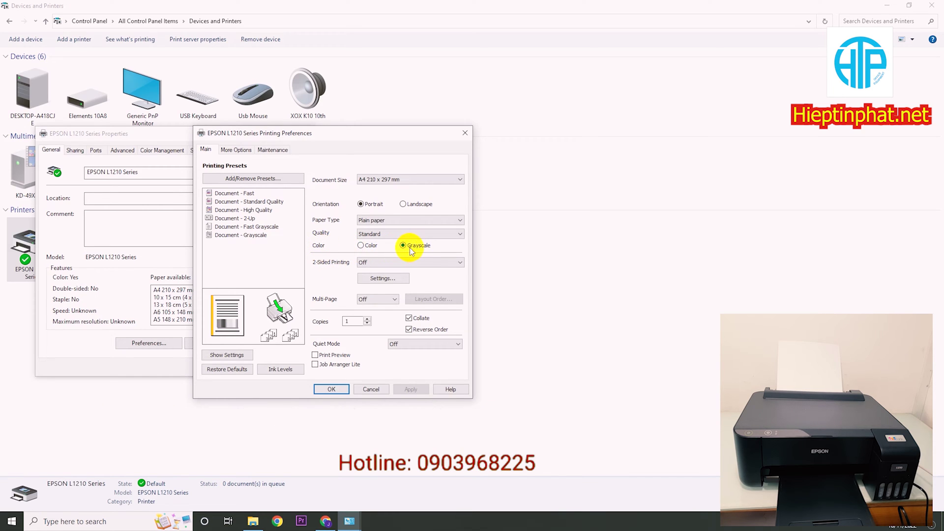
pyautogui.click(408, 389)
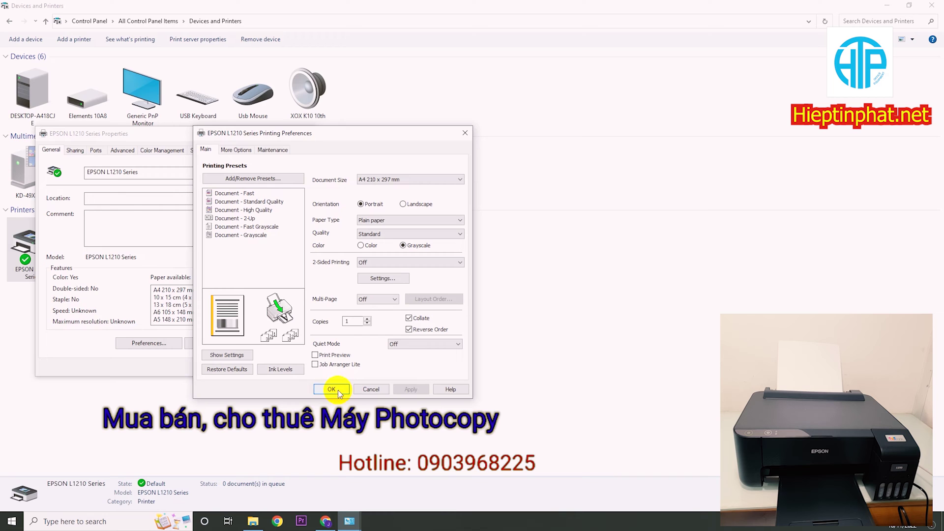
pyautogui.click(332, 390)
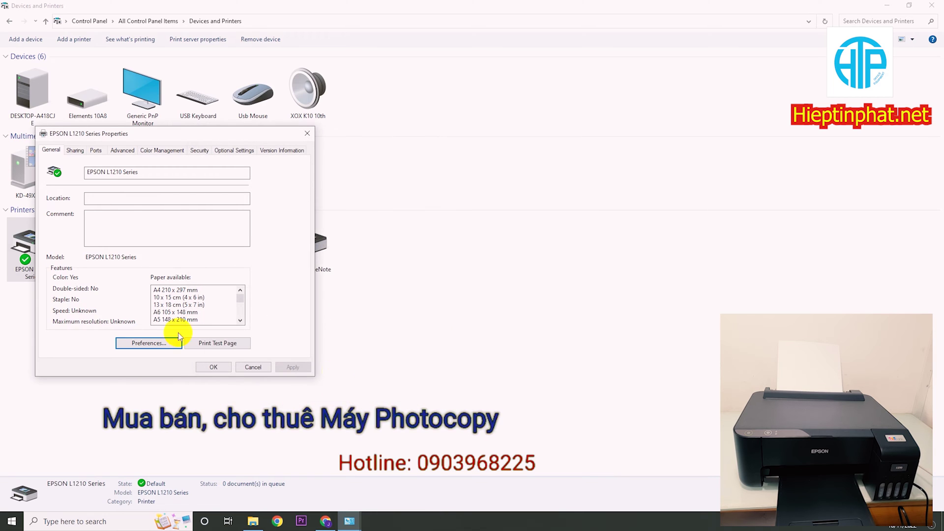
# Step: Set Color to Grayscale in the printer's advanced printing defaults as well and accept it
pyautogui.click(123, 150)
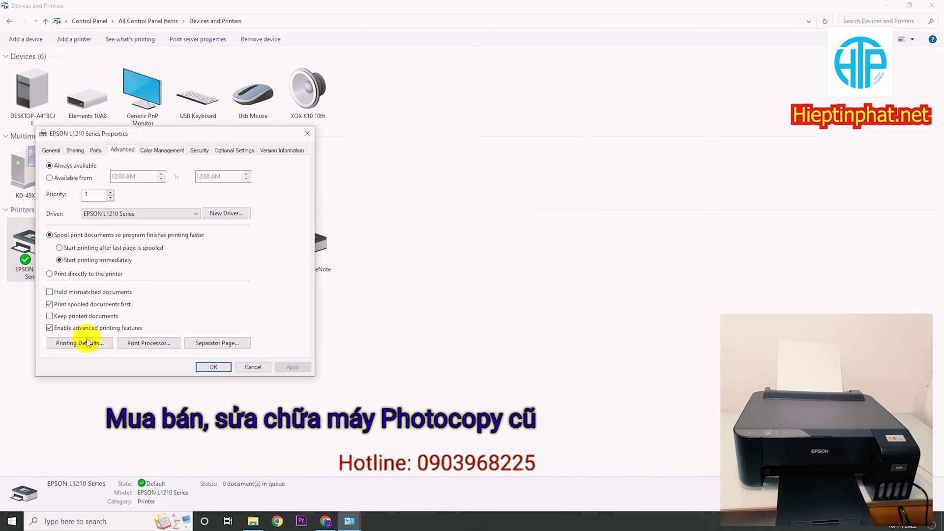
pyautogui.click(83, 344)
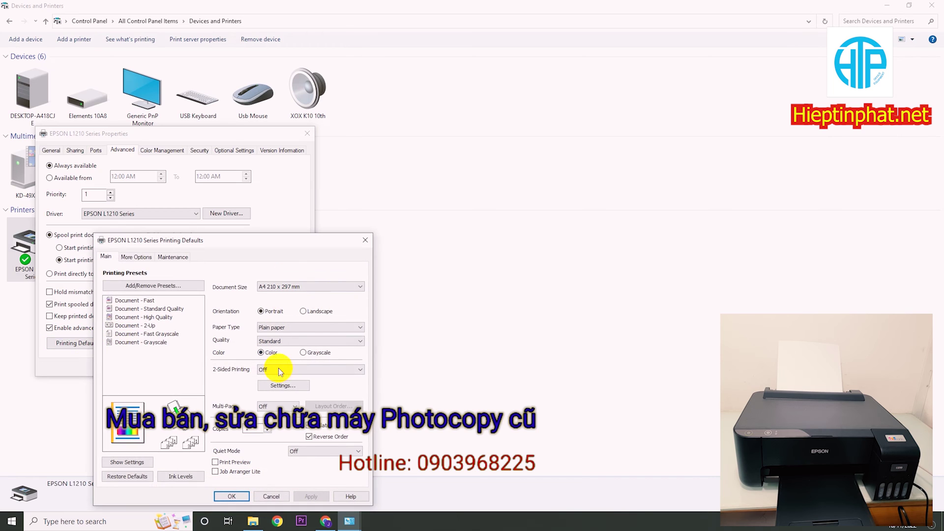
pyautogui.click(304, 353)
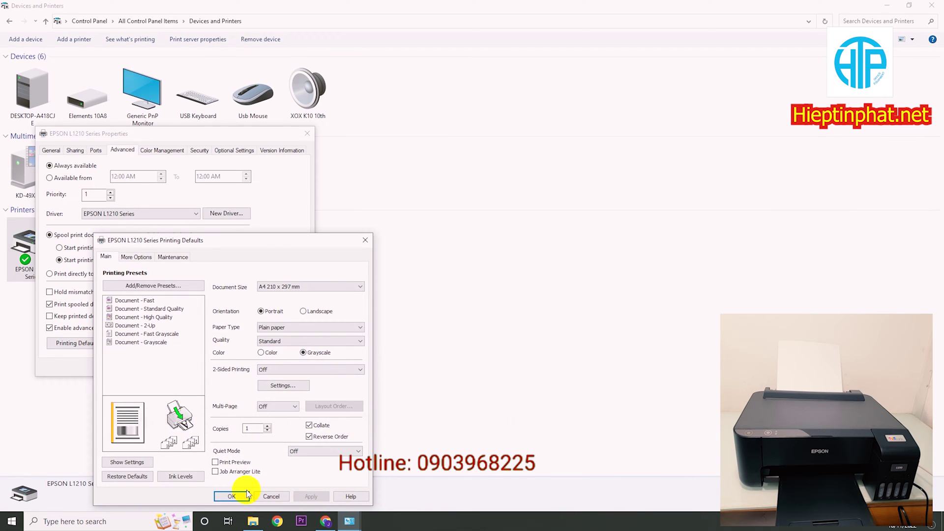
pyautogui.click(234, 496)
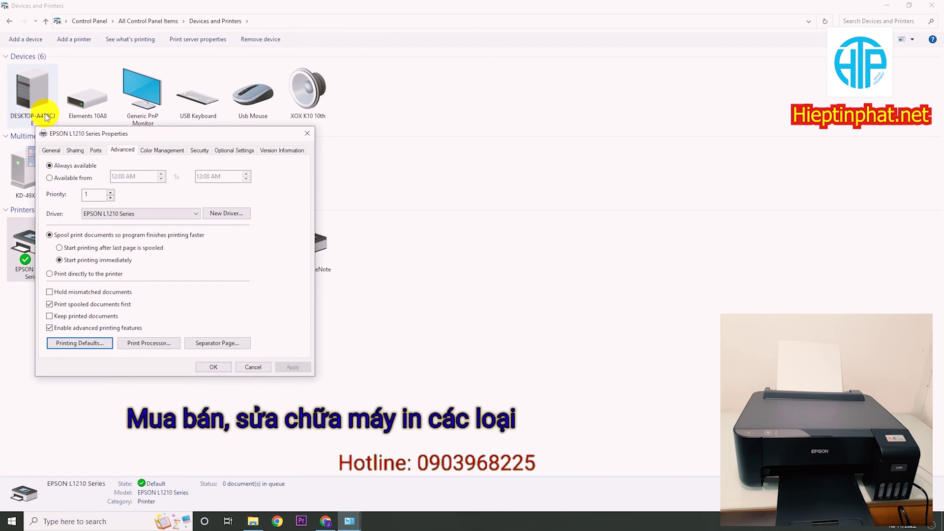
# Step: Print a Windows test page with the grayscale settings and dismiss the notification
pyautogui.click(51, 150)
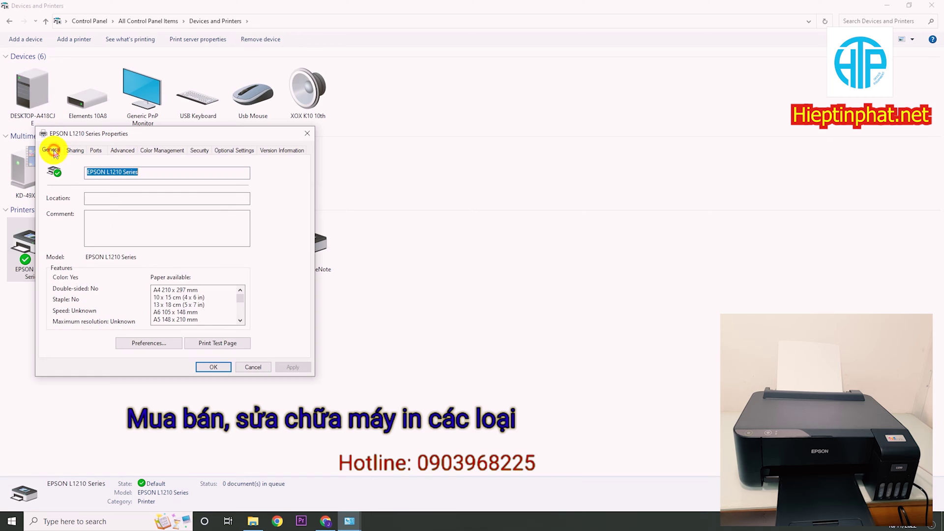
pyautogui.click(245, 343)
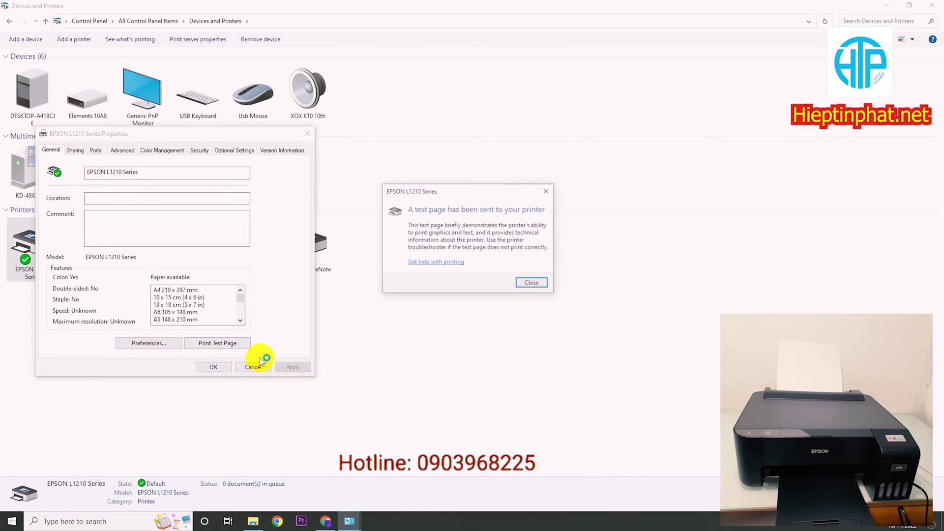
pyautogui.click(532, 282)
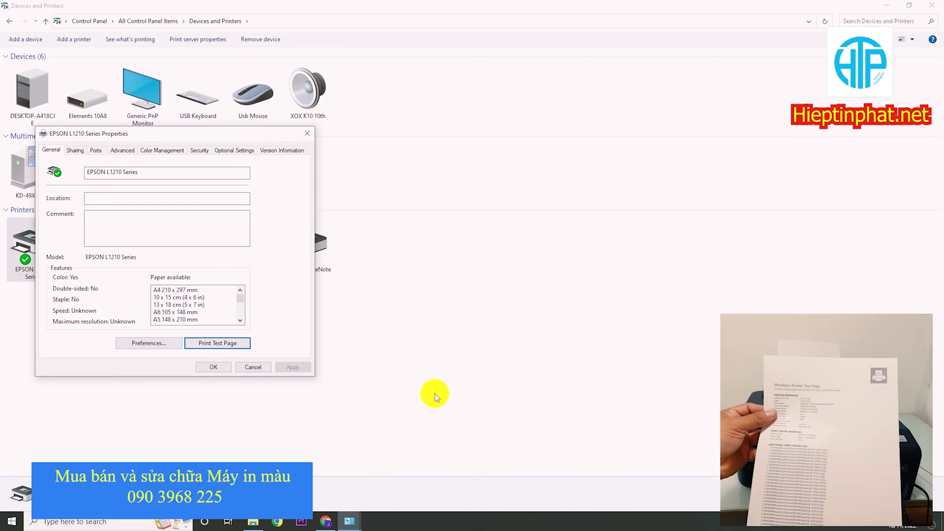
# Step: Review the Quality options in the printing preferences, keep Standard, and switch the Color setting back to Color
pyautogui.click(143, 343)
pyautogui.moveTo(317, 241); pyautogui.dragTo(319, 131)
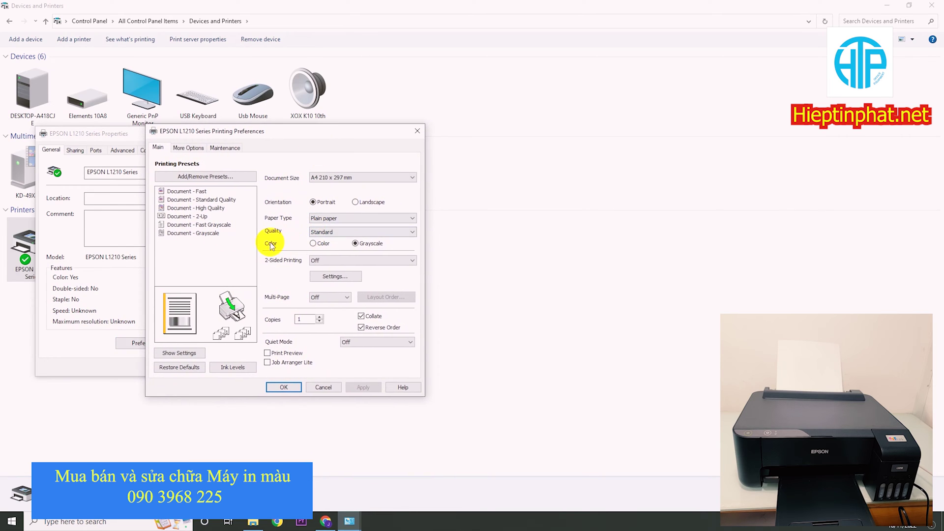
pyautogui.click(327, 232)
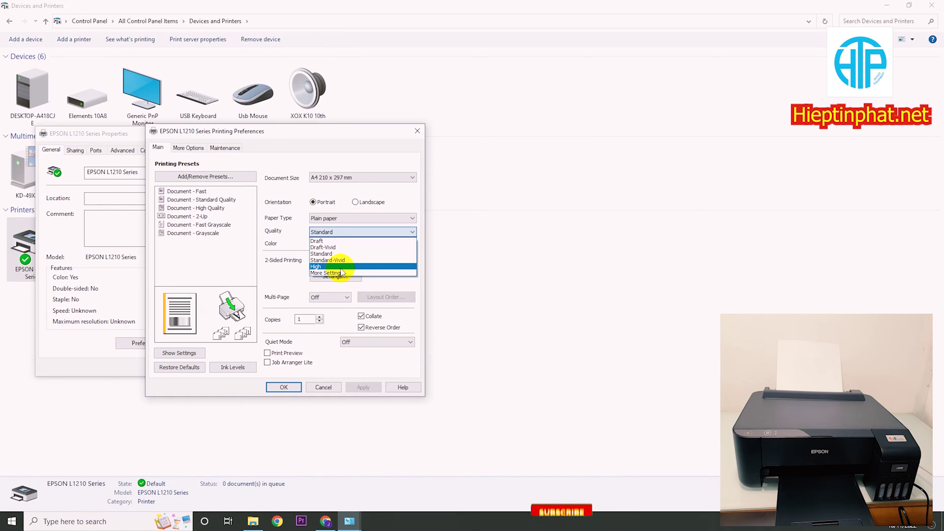
pyautogui.click(291, 243)
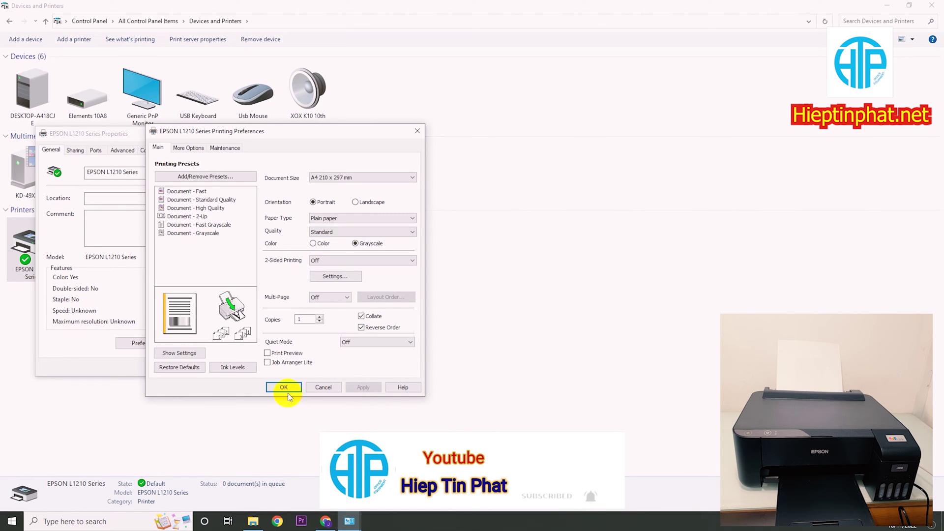
pyautogui.click(312, 243)
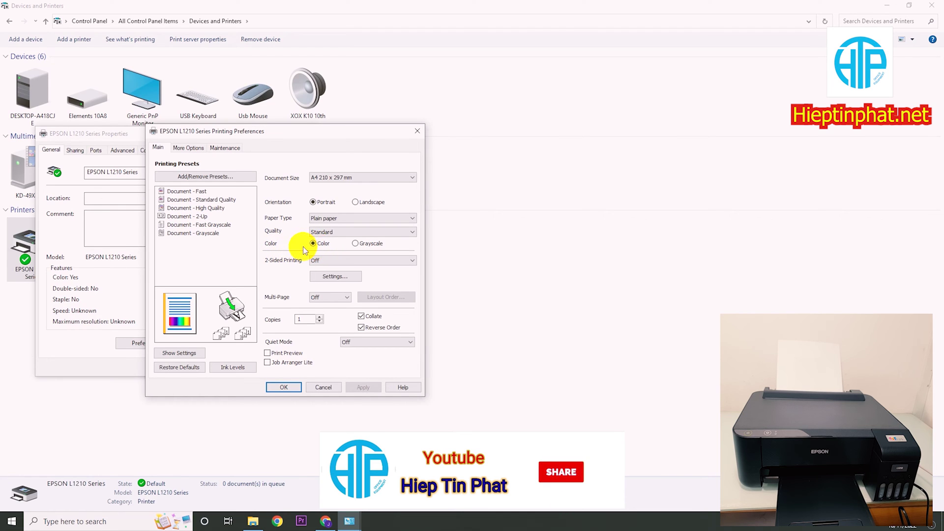
pyautogui.click(296, 388)
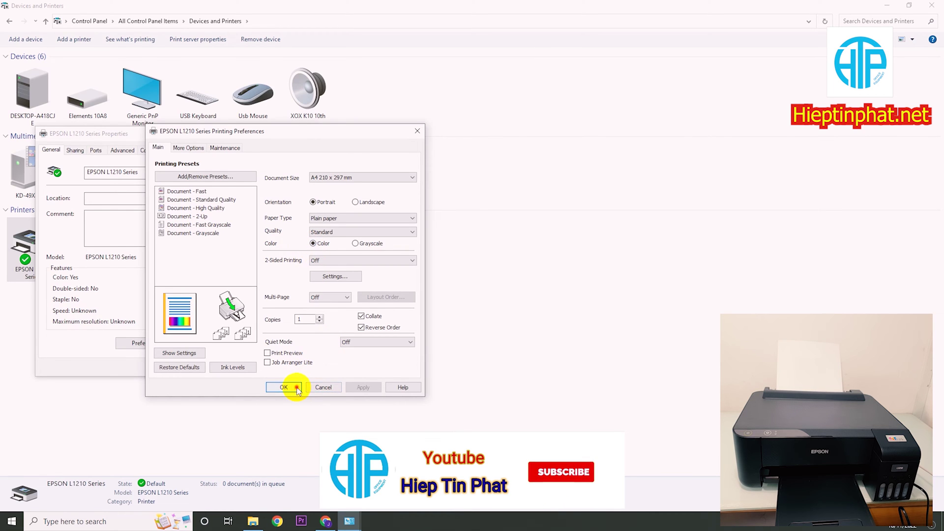
# Step: Switch the Color setting in the advanced printing defaults back to Color and accept it
pyautogui.click(124, 151)
pyautogui.click(94, 344)
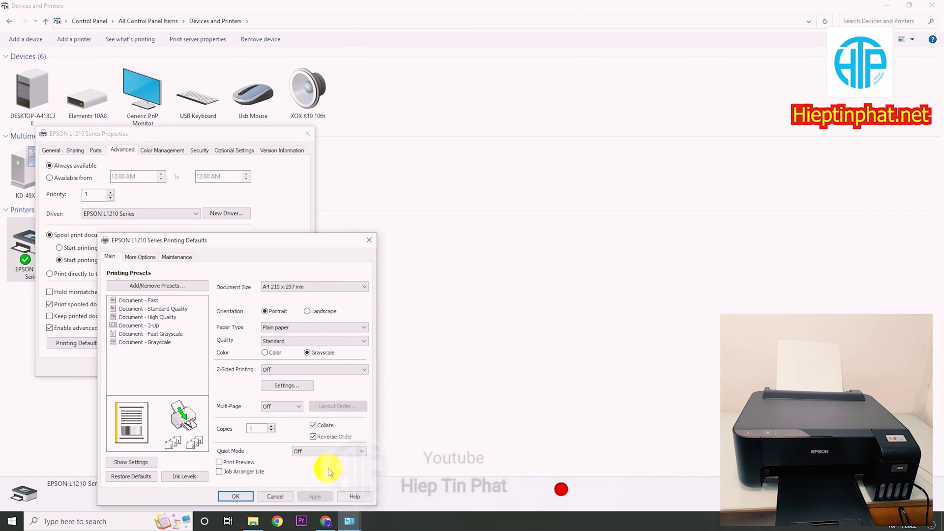
pyautogui.click(265, 353)
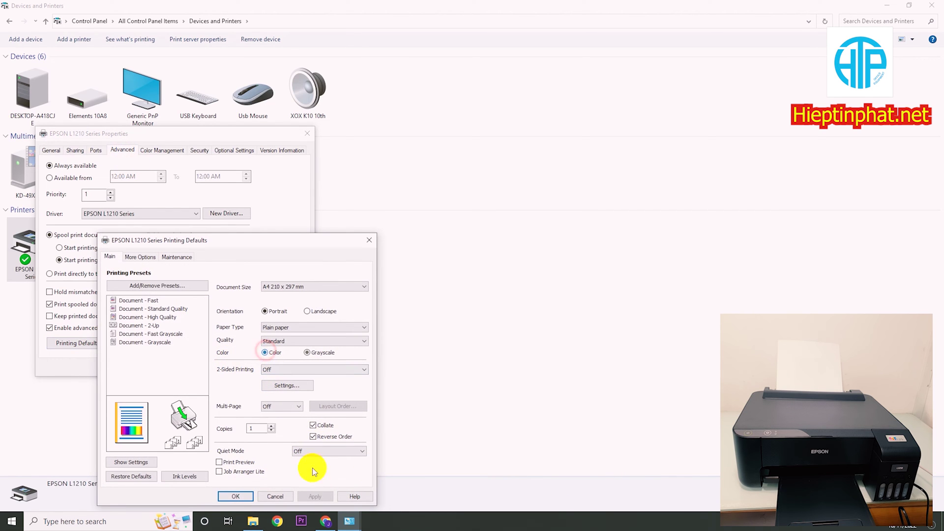
pyautogui.click(235, 496)
# Step: Print another Windows test page with the color settings and dismiss the notification
pyautogui.click(51, 150)
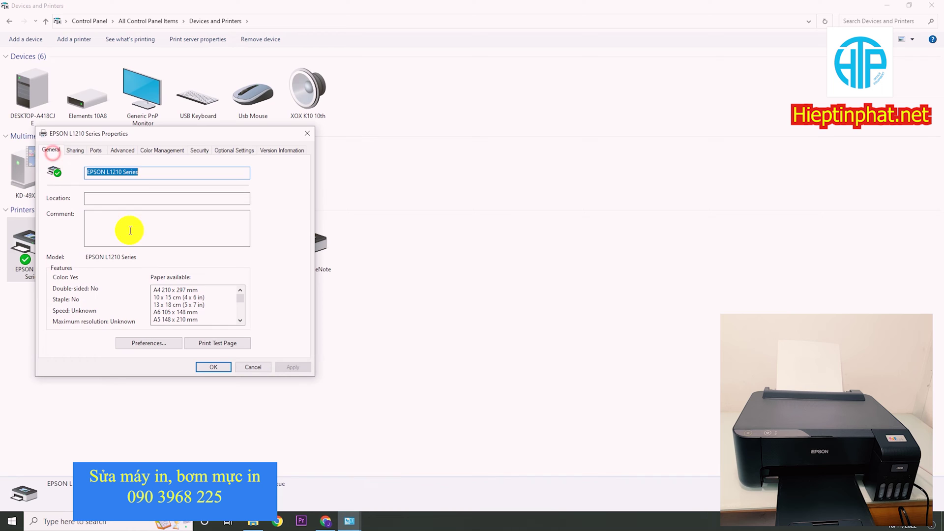
pyautogui.click(231, 344)
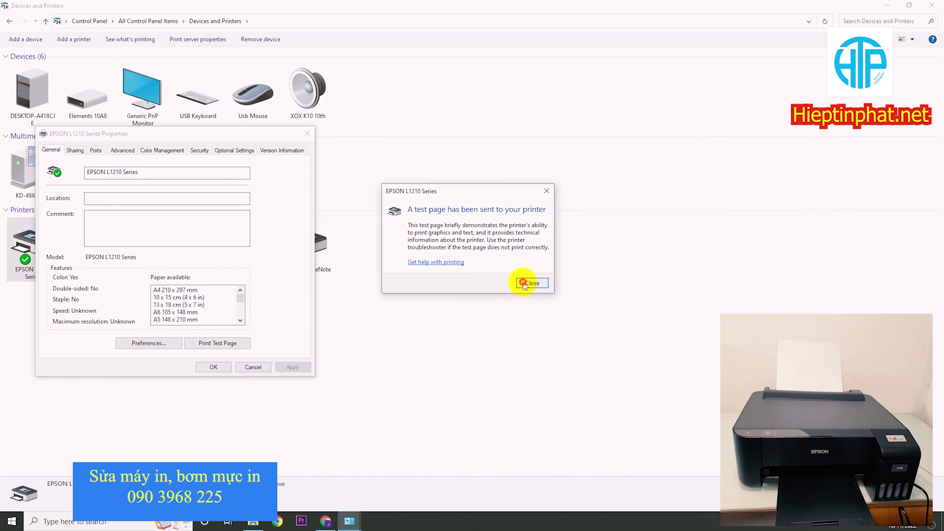
pyautogui.click(524, 284)
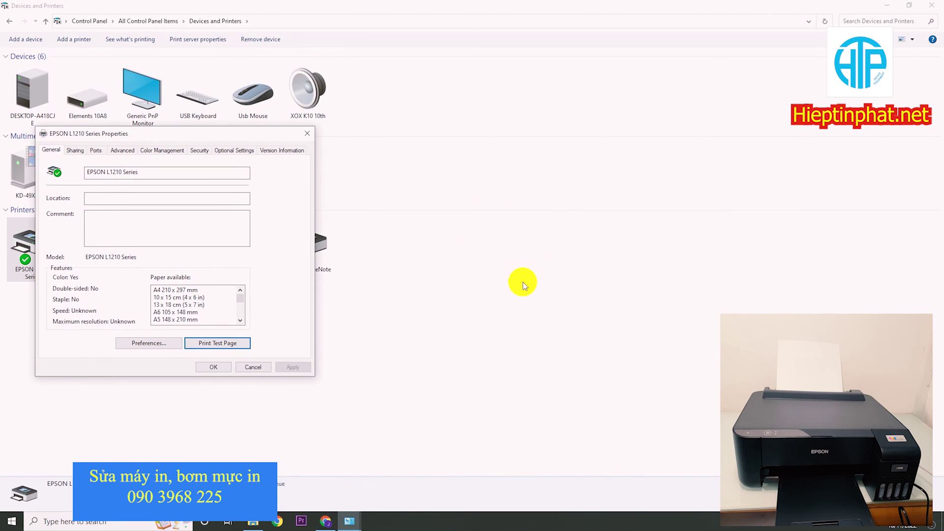